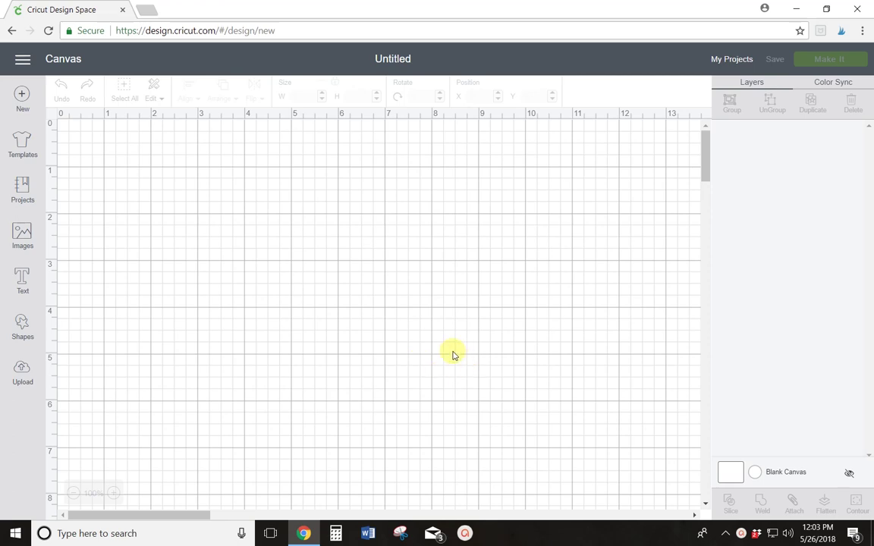
- Start an image upload and choose the PJ Mask 3 file from the Desktop
left_click(21, 374)
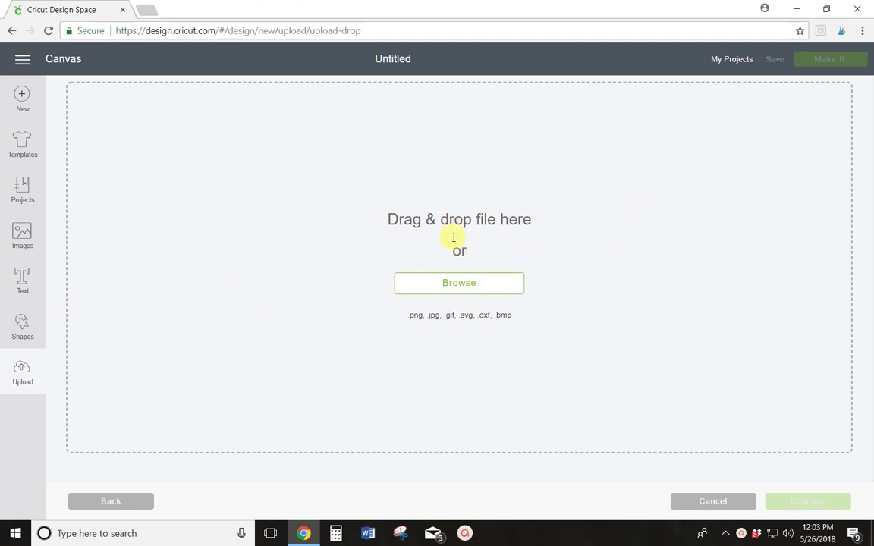
left_click(455, 287)
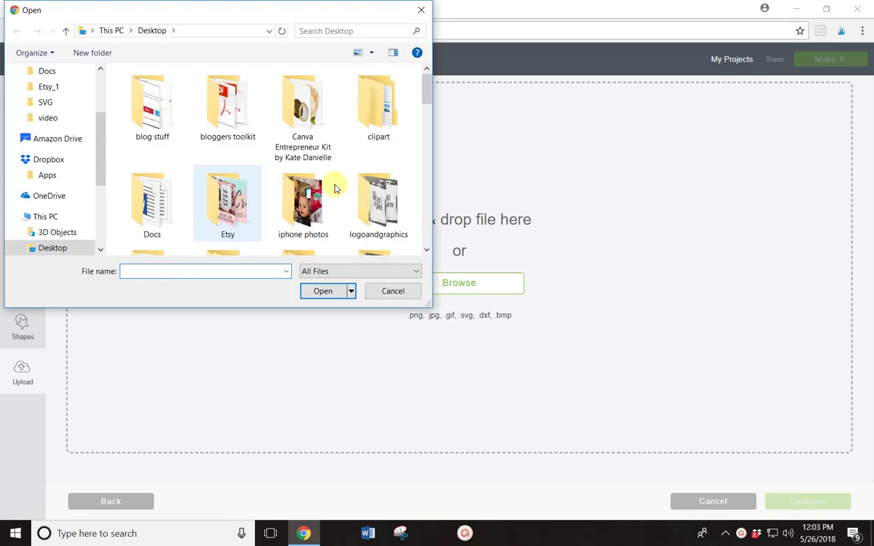
scroll(289, 189, "down", 1)
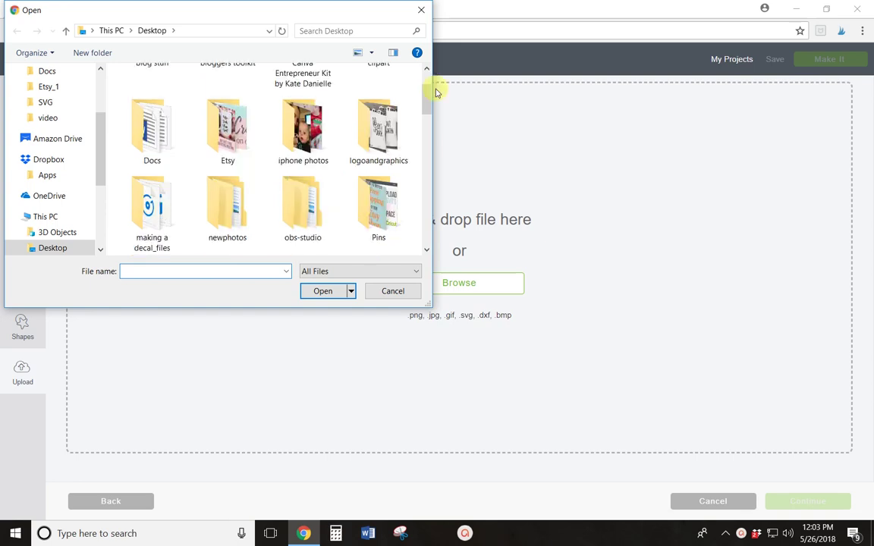
scroll(292, 195, "down", 2)
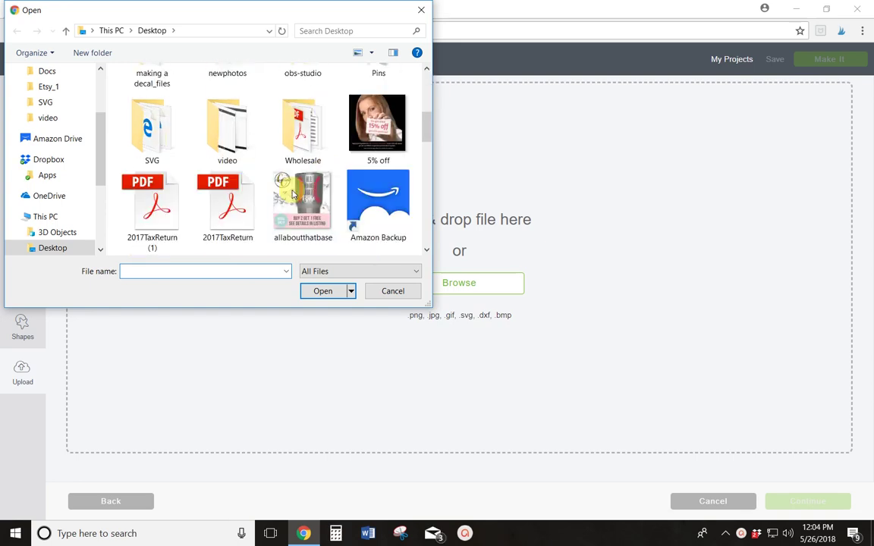
scroll(292, 194, "down", 8)
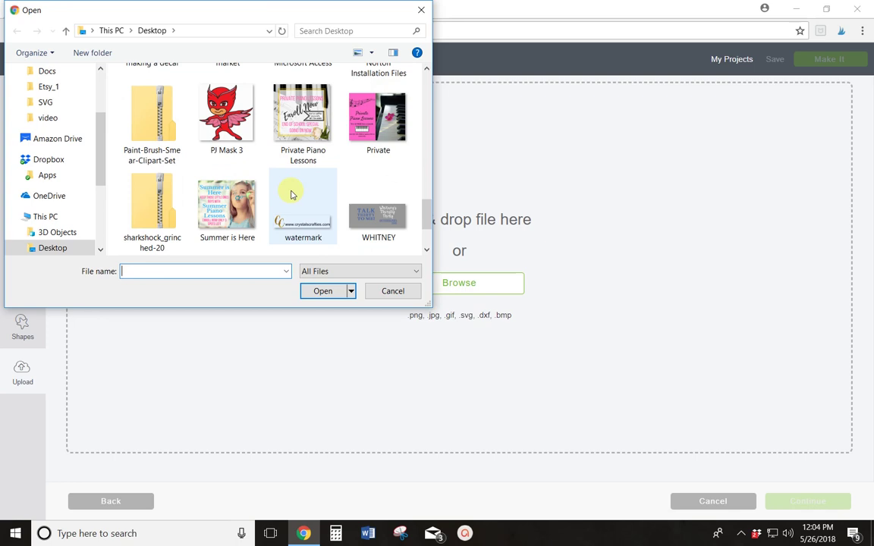
left_click(222, 118)
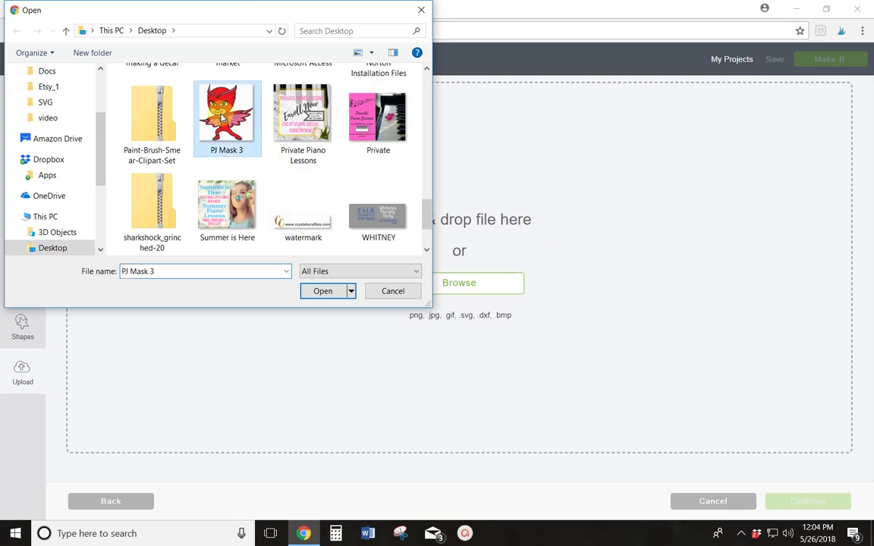
- Open the PJ Mask 3 file and set its image type to Simple
left_click(317, 293)
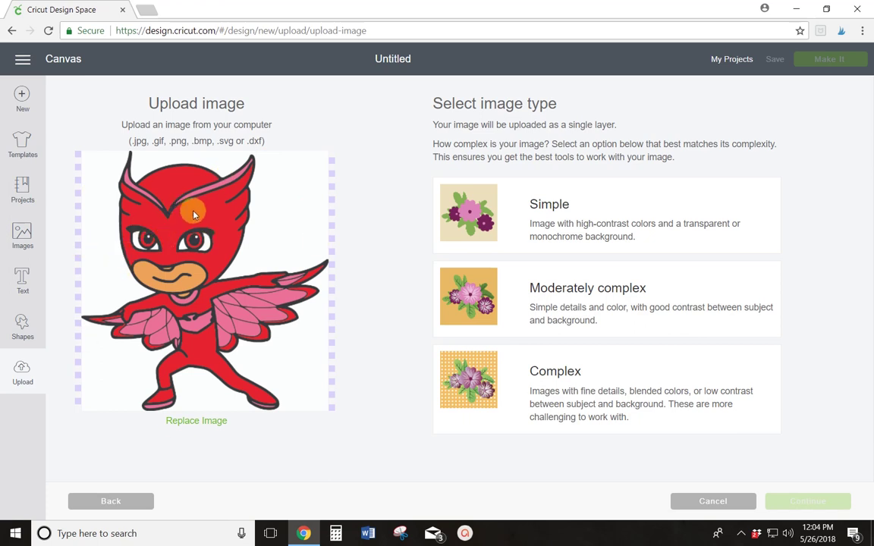
left_click(583, 221)
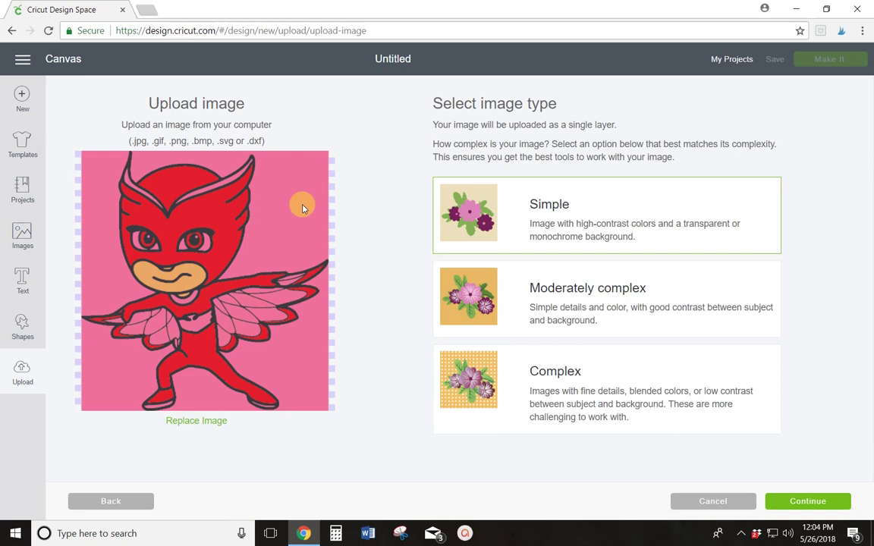
- Erase the pink background at the right, upper left and lower left of the Owlette image
left_click(799, 502)
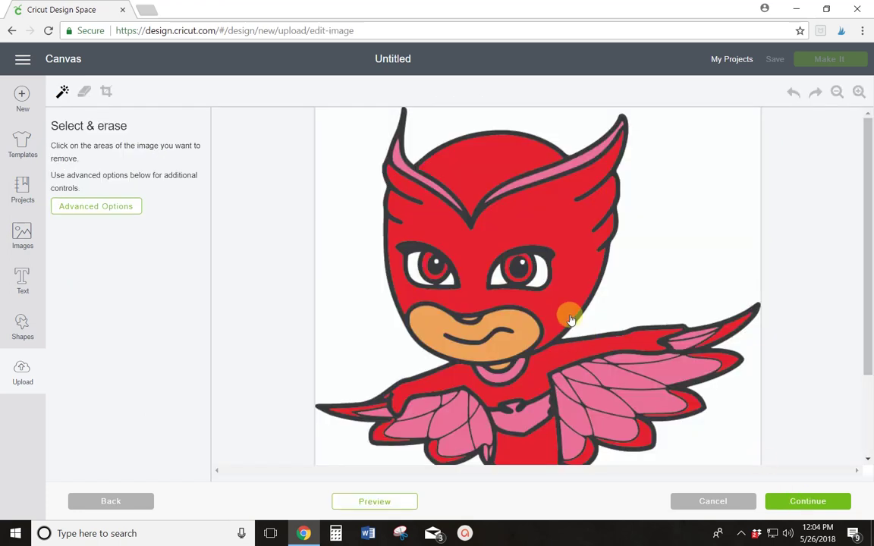
left_click(685, 190)
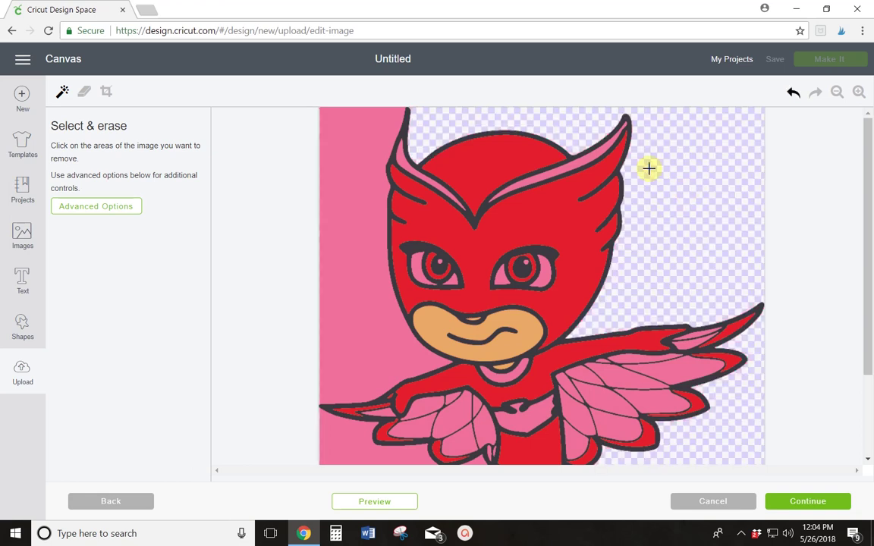
left_click(359, 176)
scroll(362, 195, "down", 2)
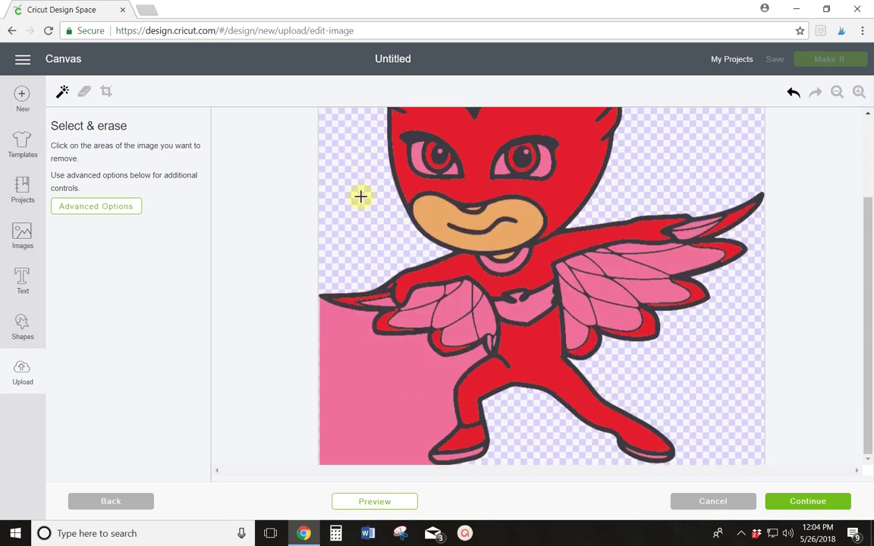
left_click(383, 377)
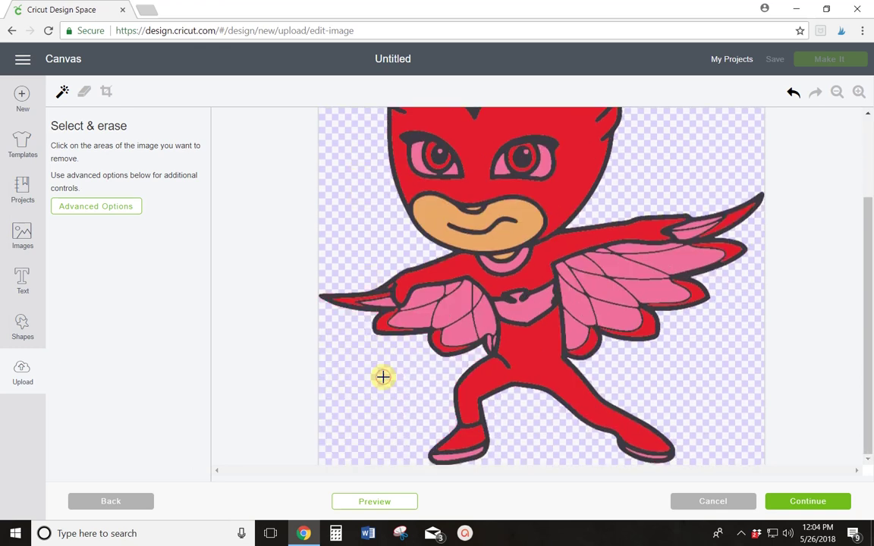
- Continue to the Name & tag page showing PJ Mask 3 with print-then-cut and cut-only previews
left_click(802, 505)
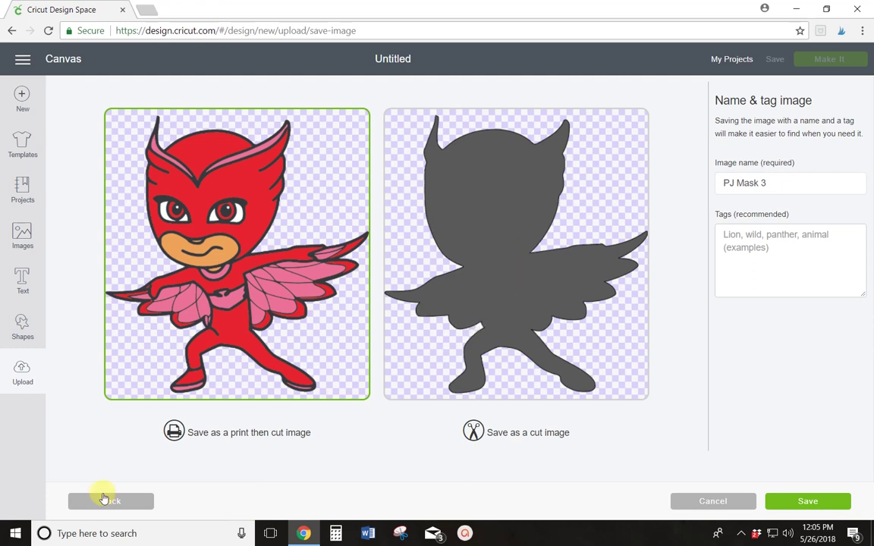
- Go back and erase the eye whites, both ear stripes, the pink around the right eye and the orange beak
left_click(105, 503)
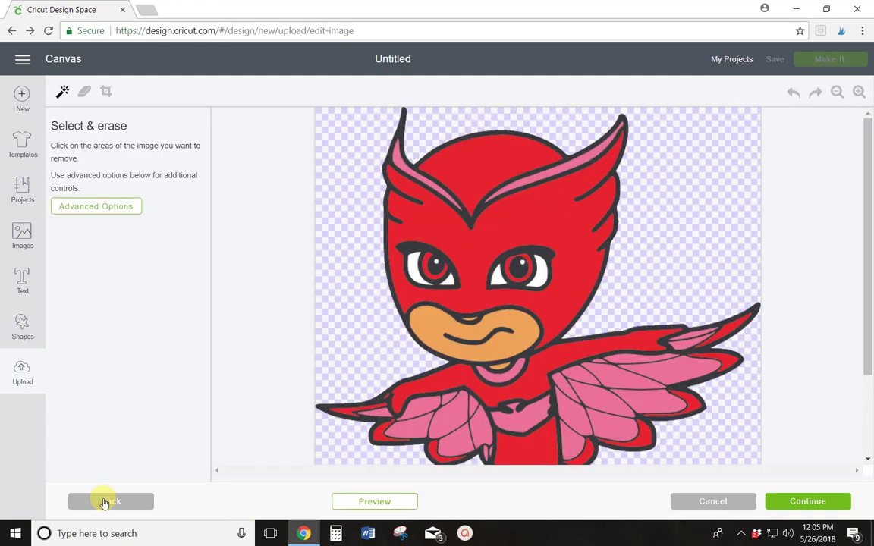
left_click(429, 366)
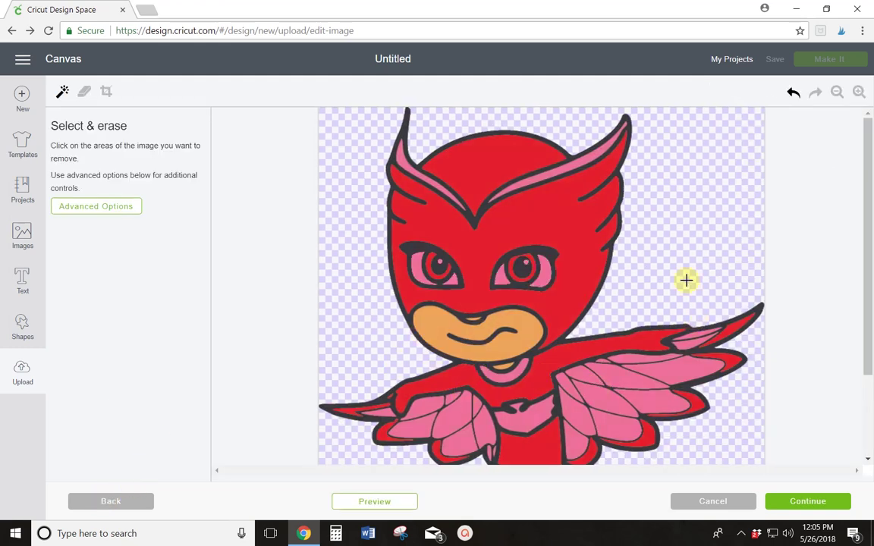
left_click(588, 157)
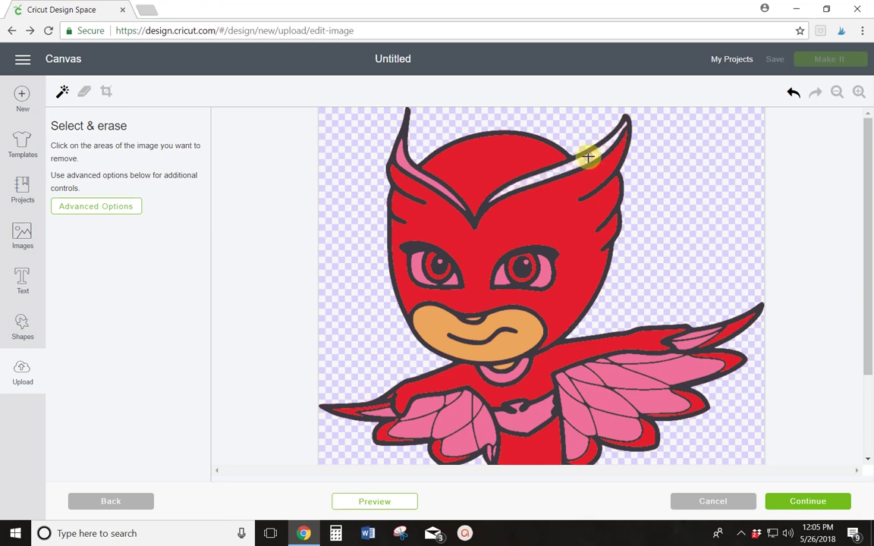
left_click(428, 180)
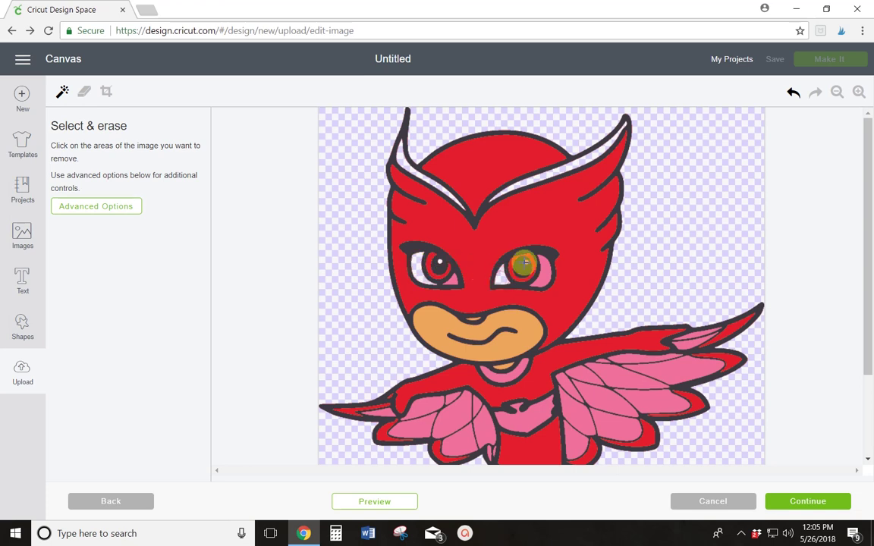
left_click(546, 277)
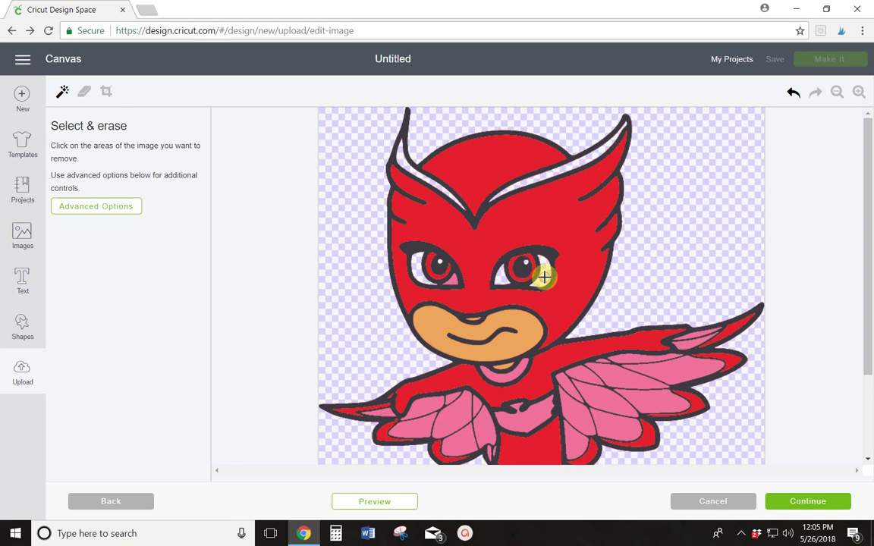
left_click(427, 319)
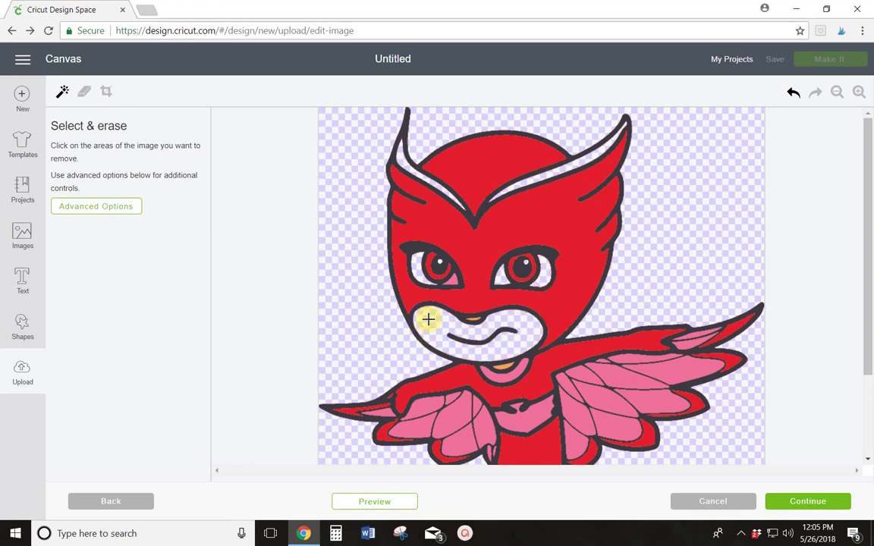
scroll(669, 318, "down", 3)
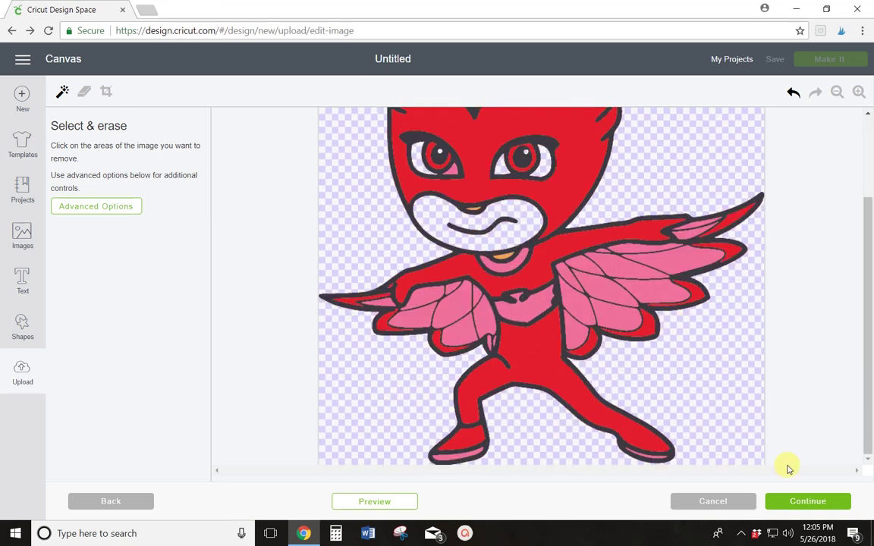
- Continue to the save page, where the cut preview shows the ear, eye and beak cutouts
left_click(805, 501)
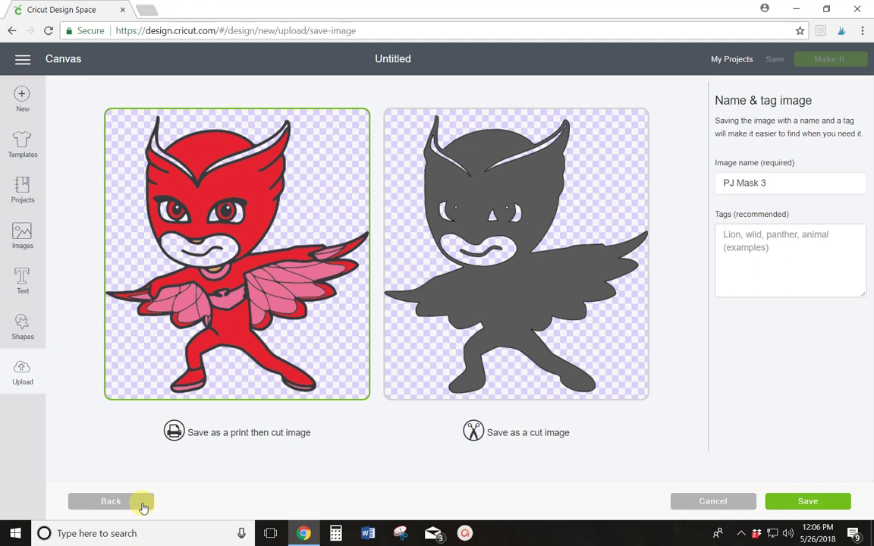
- Go back and erase the chin area, belt and left-wing pink lobes, undoing a stray outline erase
left_click(142, 505)
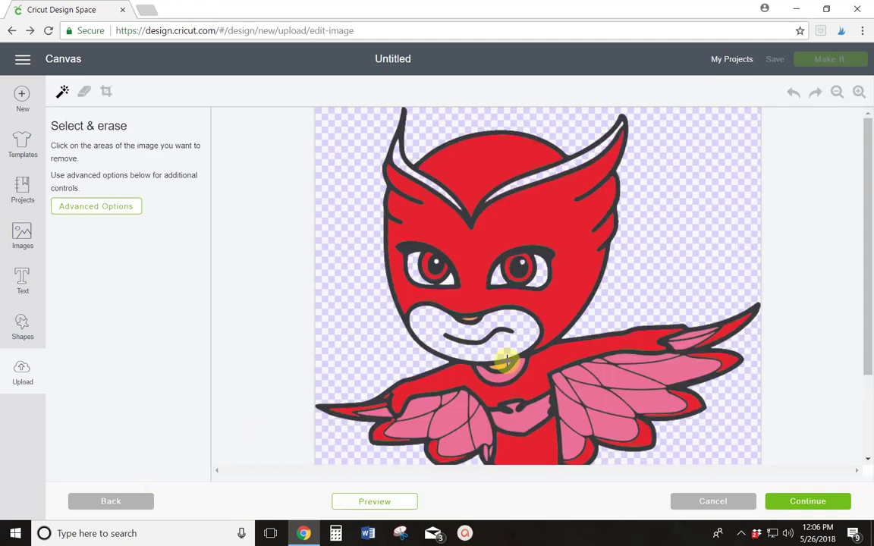
left_click(504, 361)
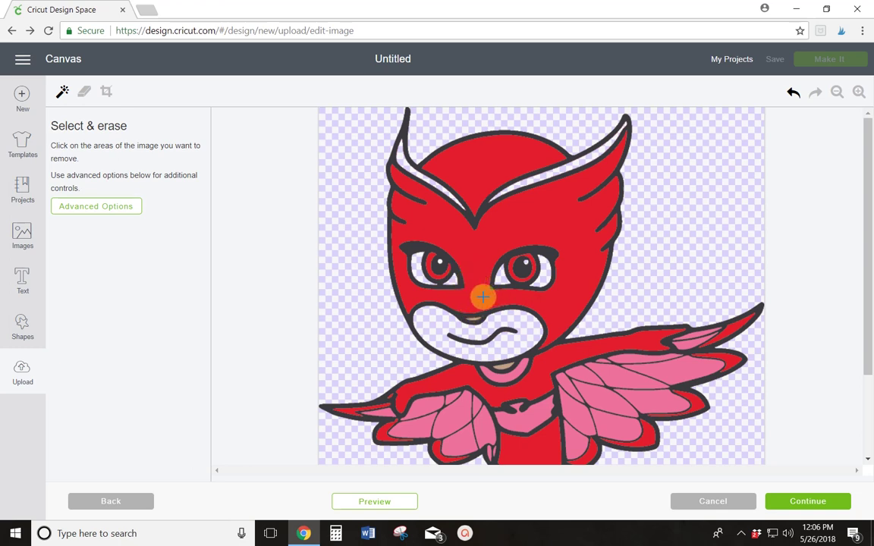
scroll(482, 297, "down", 3)
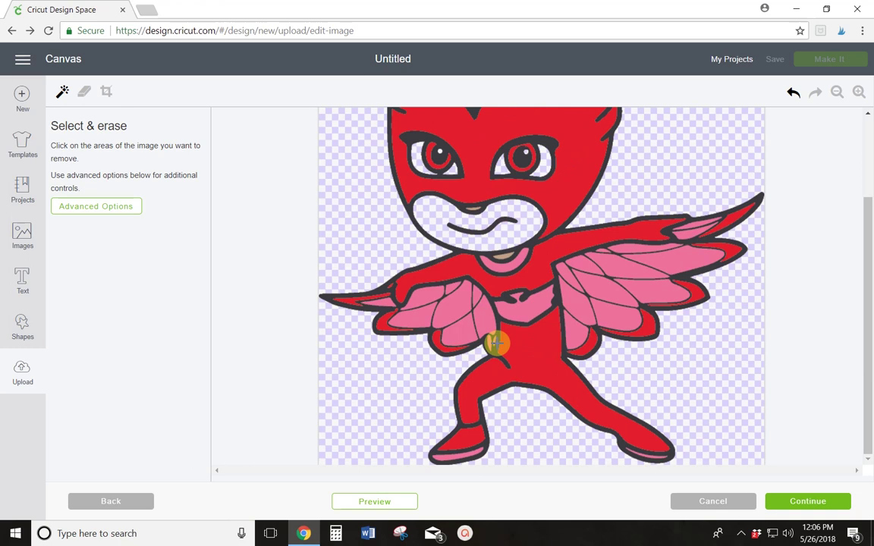
left_click(530, 307)
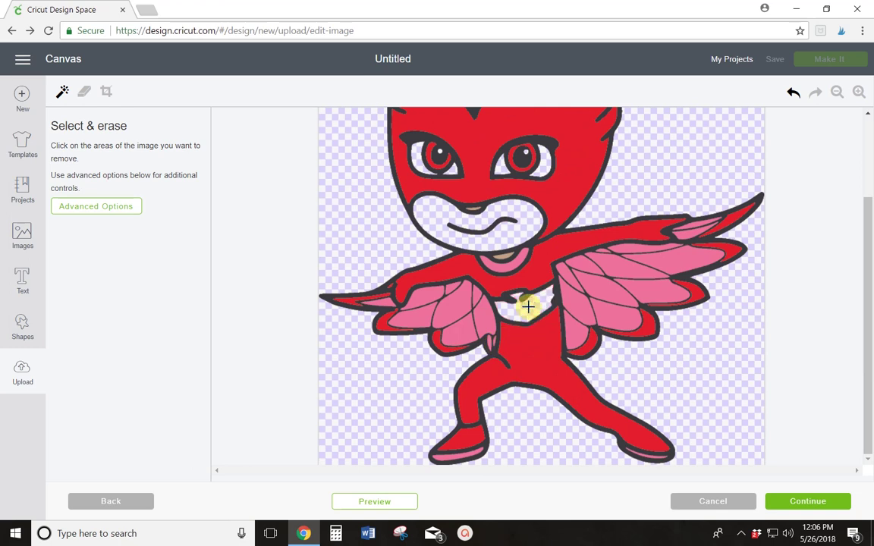
left_click(423, 298)
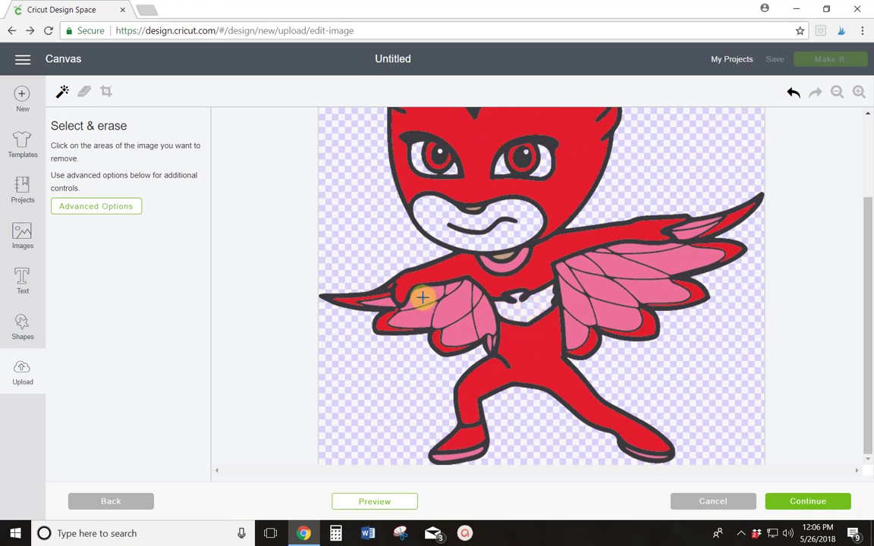
left_click(388, 301)
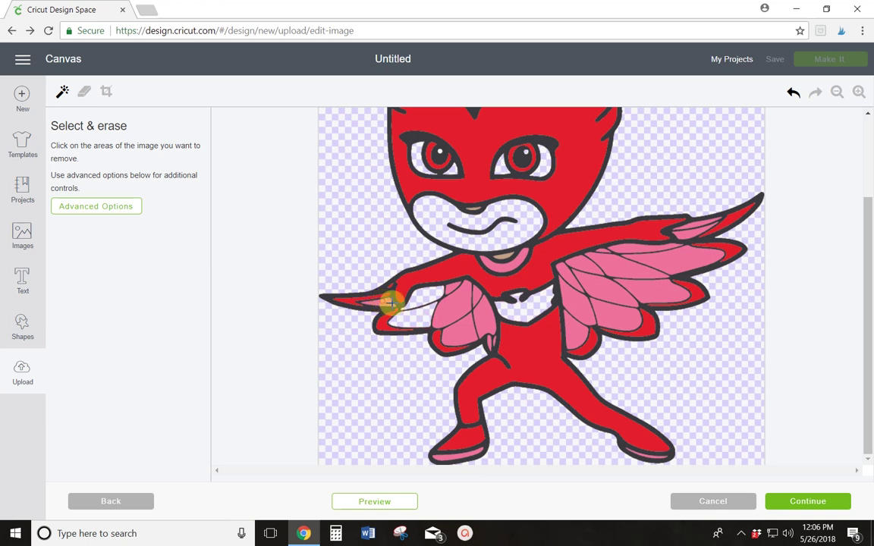
left_click(455, 293)
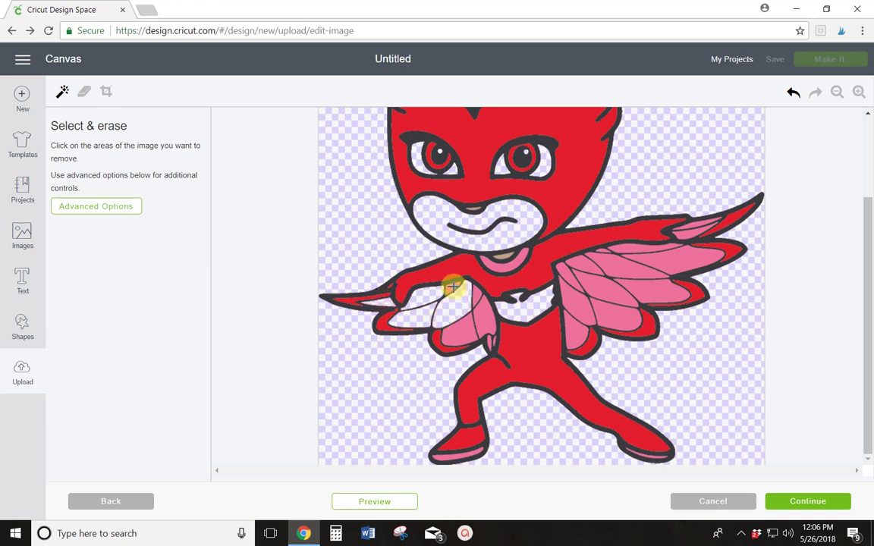
left_click(482, 310)
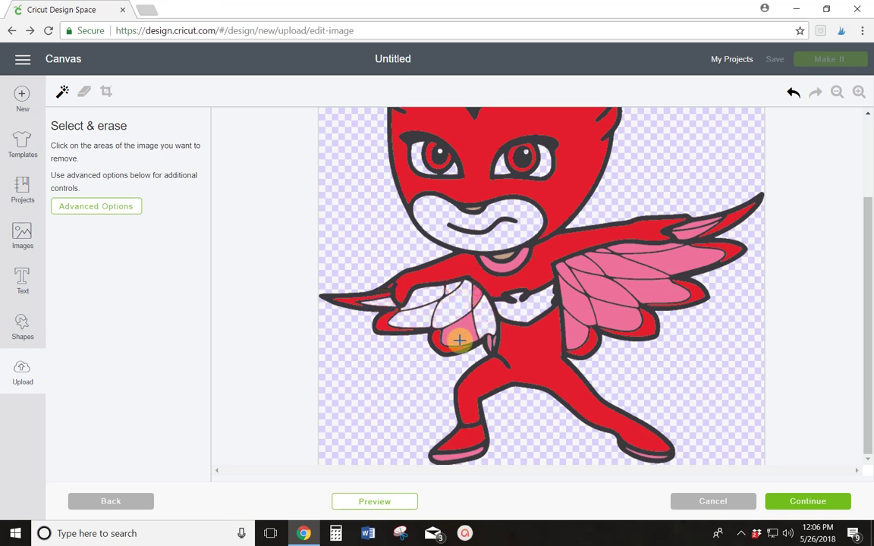
left_click(458, 339)
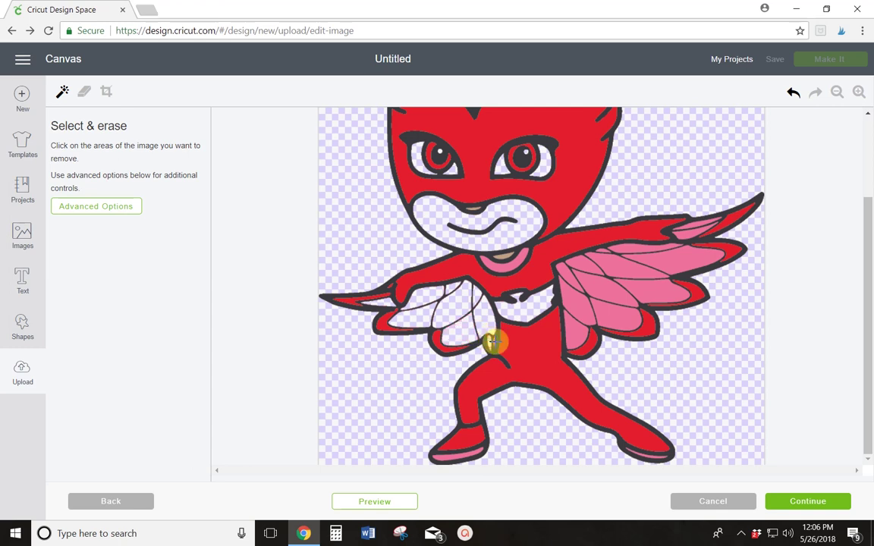
left_click(494, 343)
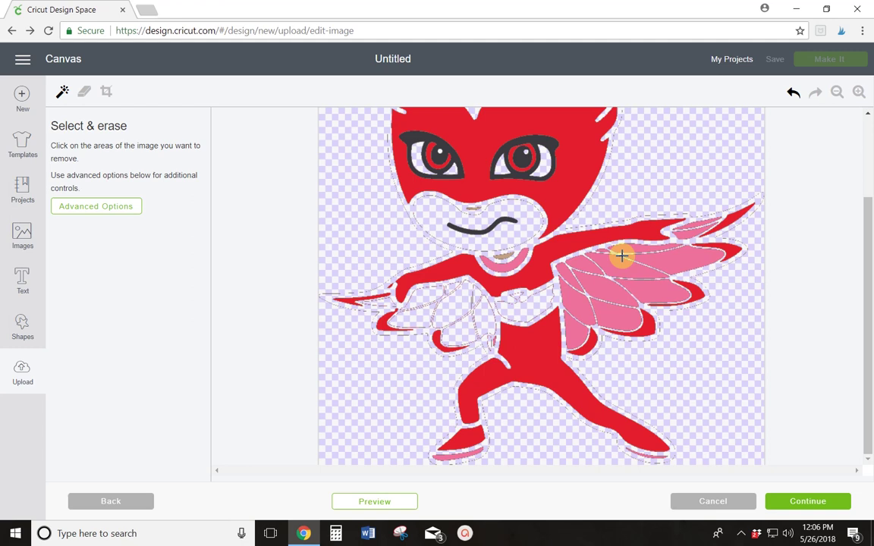
left_click(494, 342)
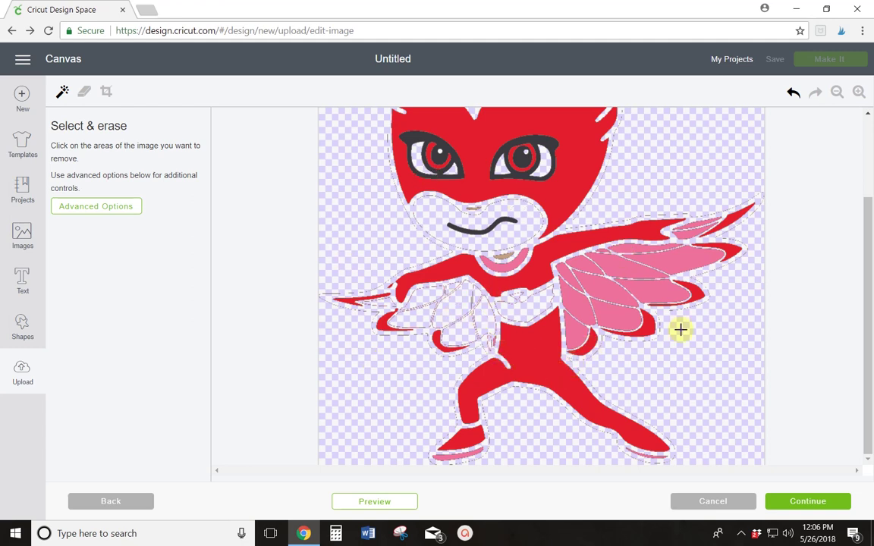
left_click(792, 92)
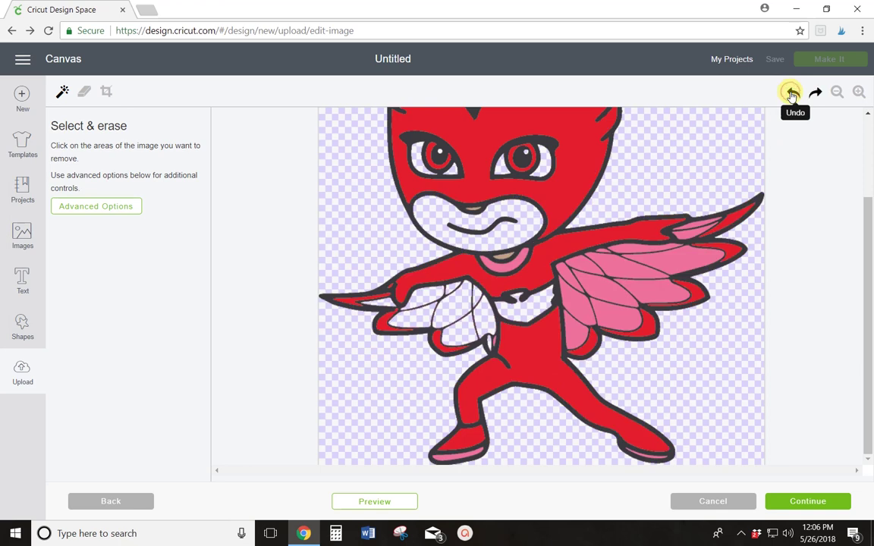
- Zoom in and erase the red patch and the five pink feathers of the right wing
left_click(858, 92)
left_click(858, 92)
scroll(496, 295, "down", 1)
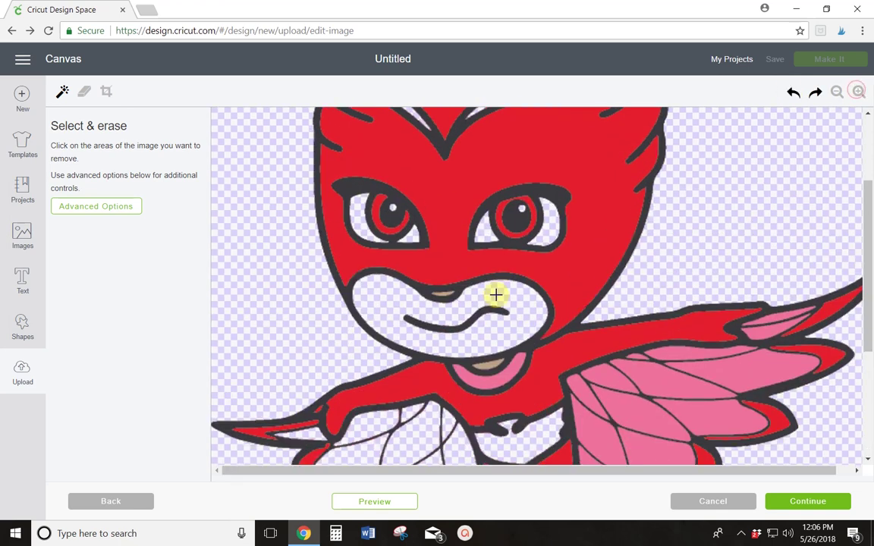
scroll(495, 295, "down", 3)
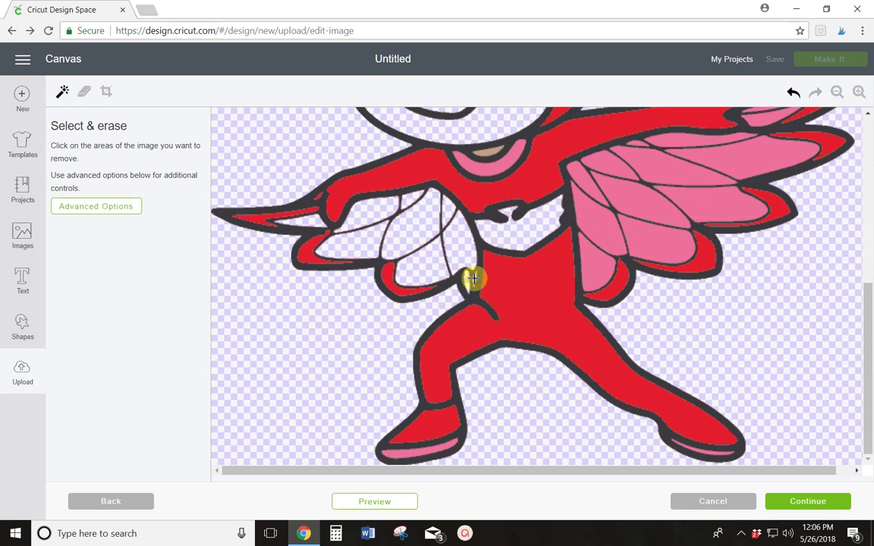
left_click(596, 275)
left_click(588, 184)
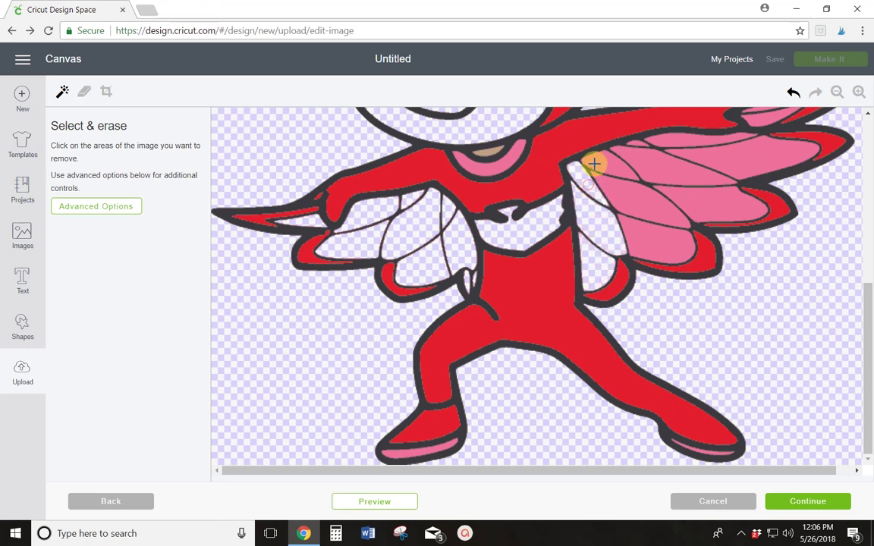
left_click(626, 200)
left_click(652, 244)
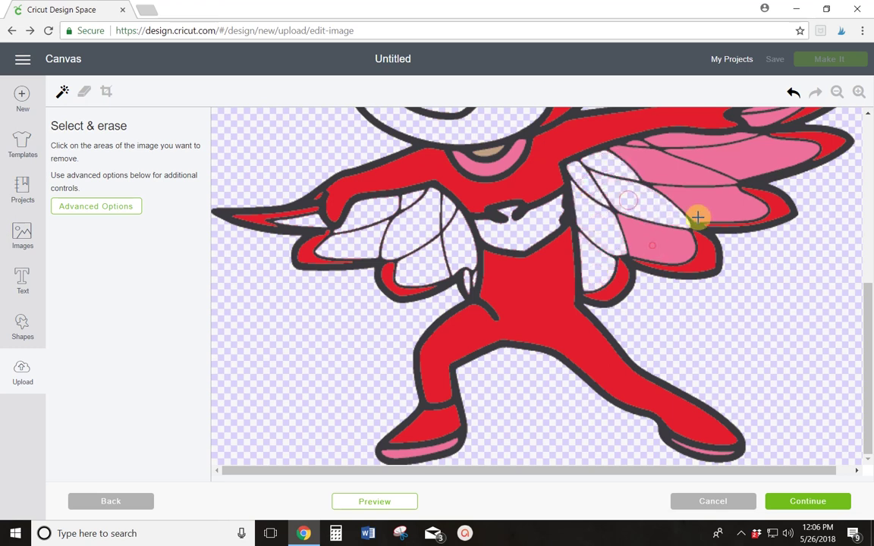
left_click(718, 207)
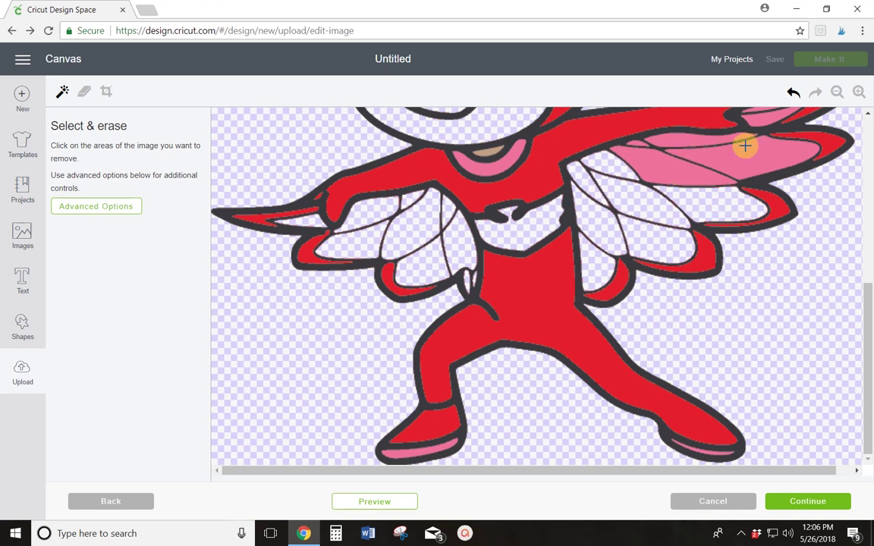
left_click(695, 140)
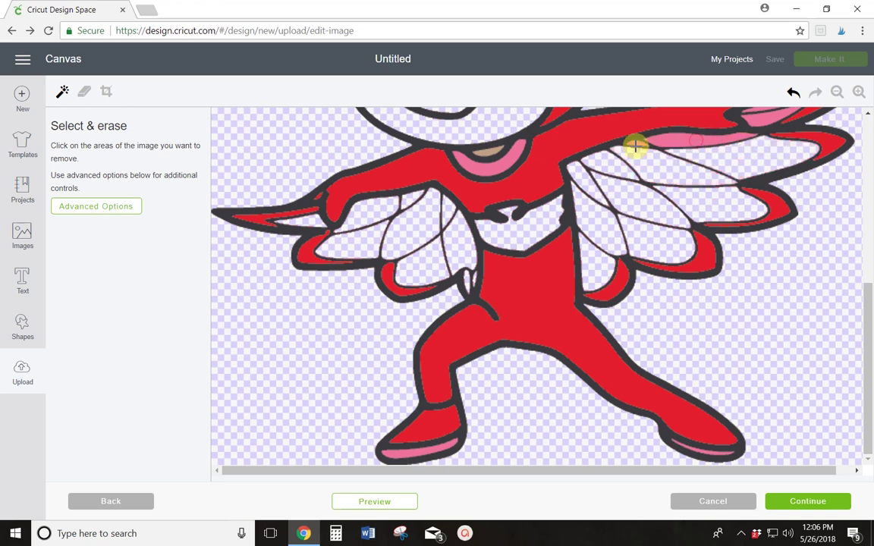
left_click(837, 92)
left_click(837, 92)
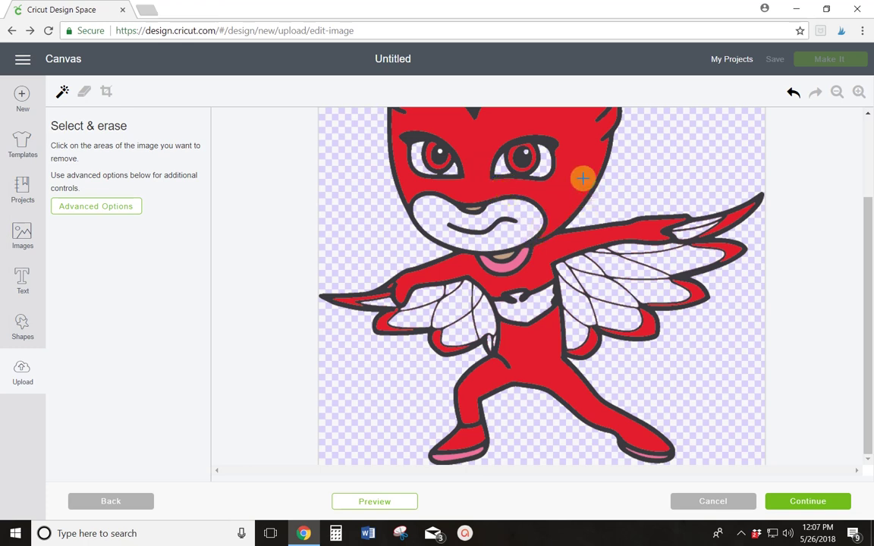
left_click(550, 142)
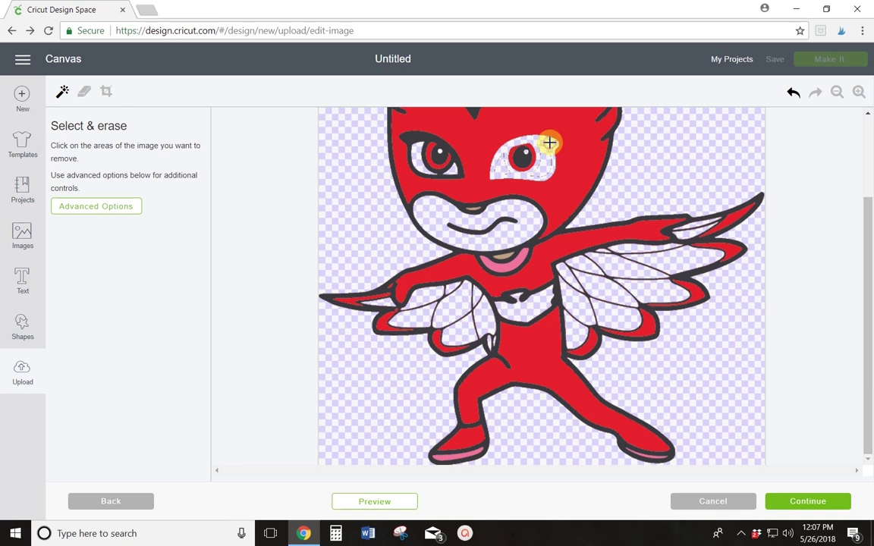
left_click(794, 92)
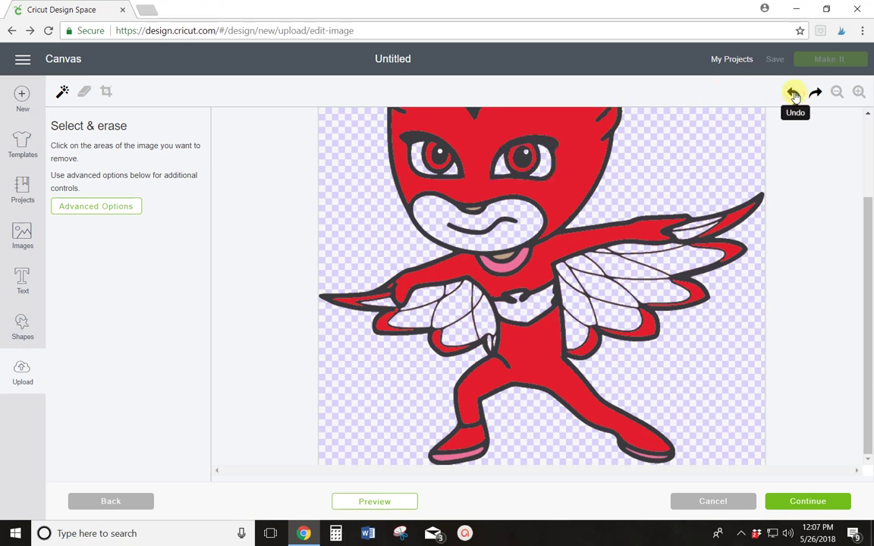
- Return to Select & erase and erase the red irises of both eyes
left_click(814, 504)
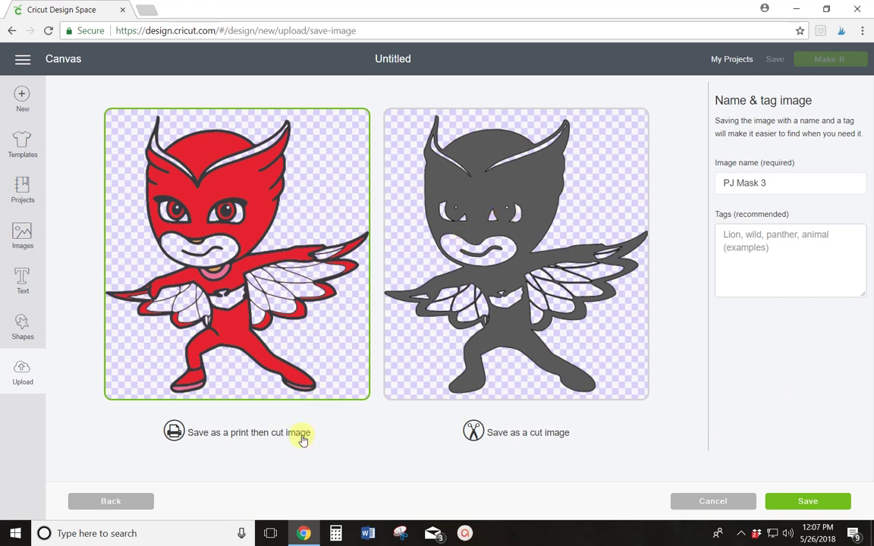
left_click(128, 502)
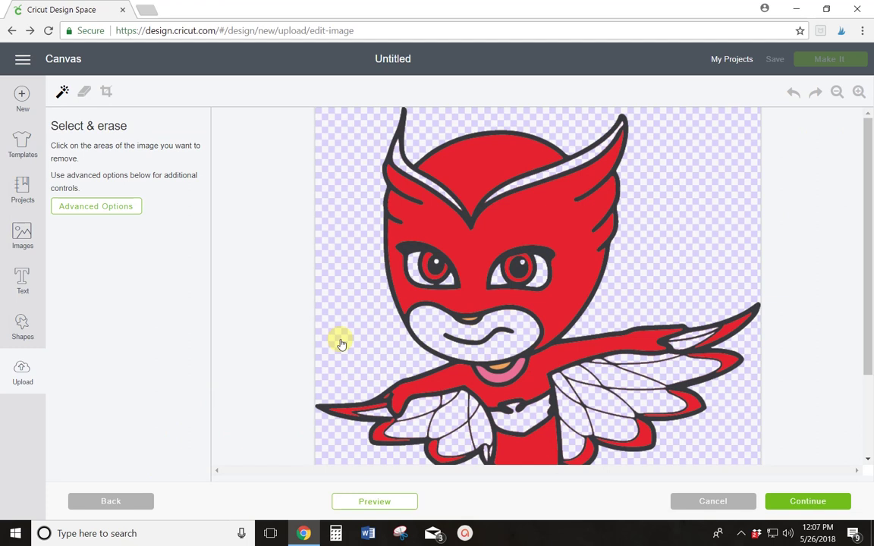
left_click(507, 256)
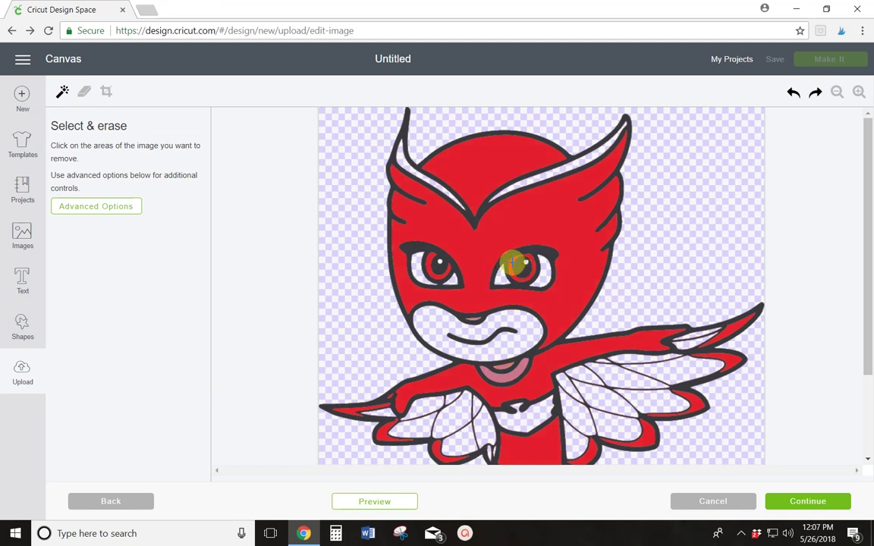
left_click(513, 262)
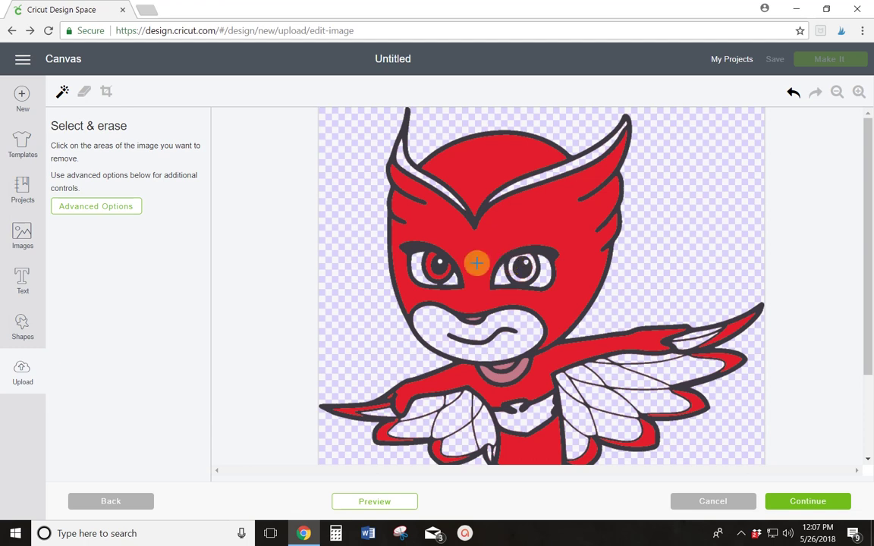
left_click(431, 267)
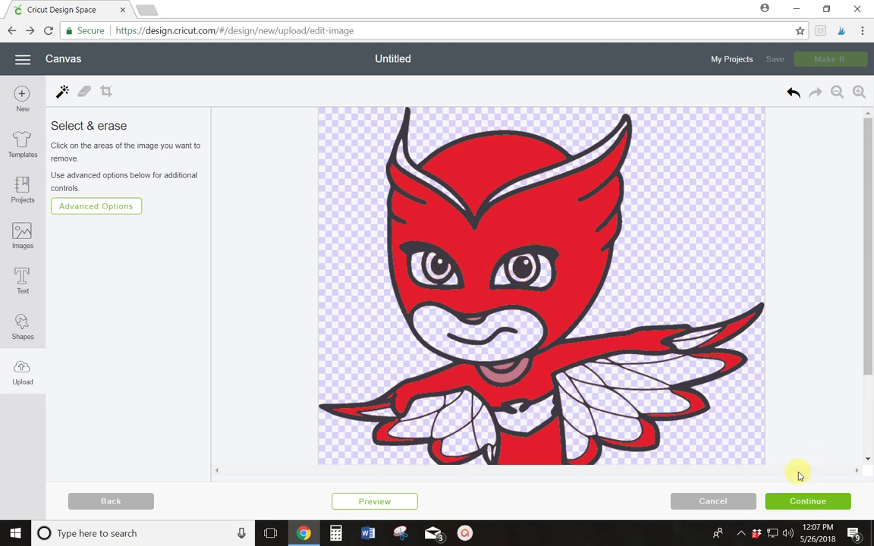
- Continue and save the Owlette as a cut image named PJ Mask 3
left_click(806, 502)
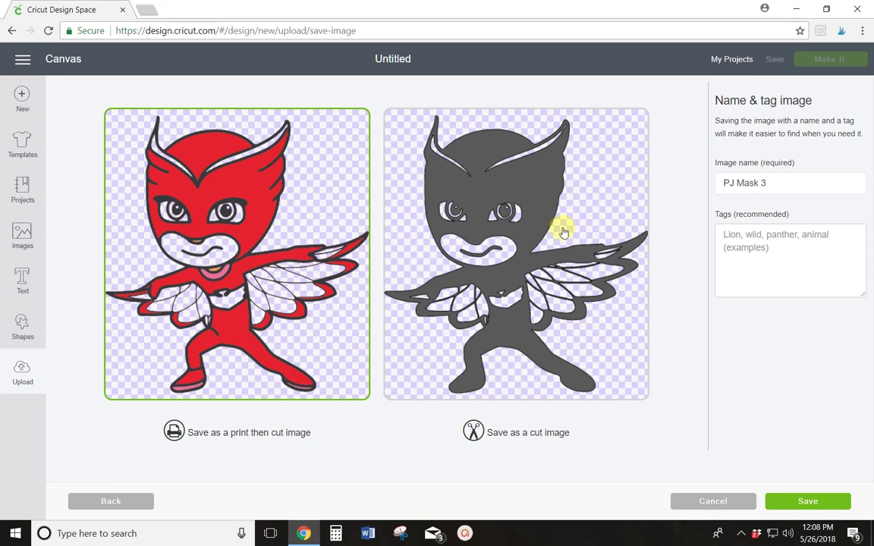
left_click(594, 201)
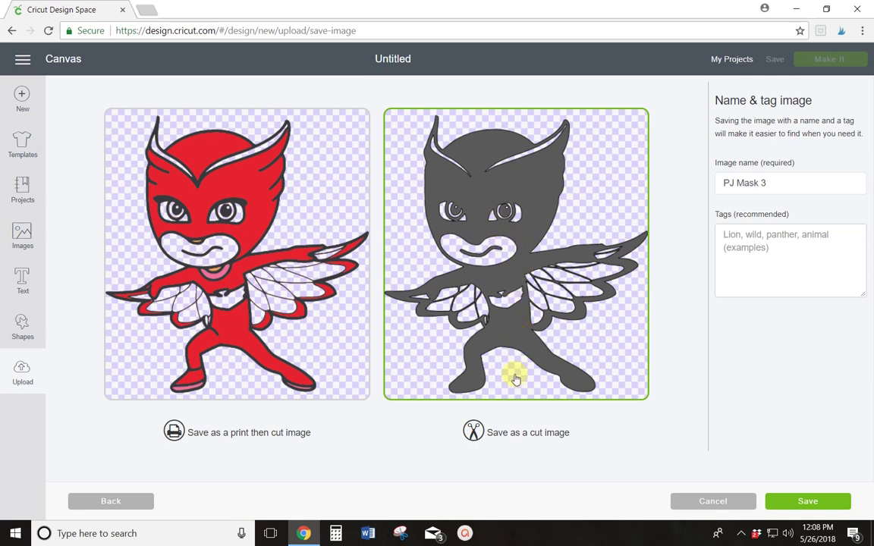
left_click(827, 507)
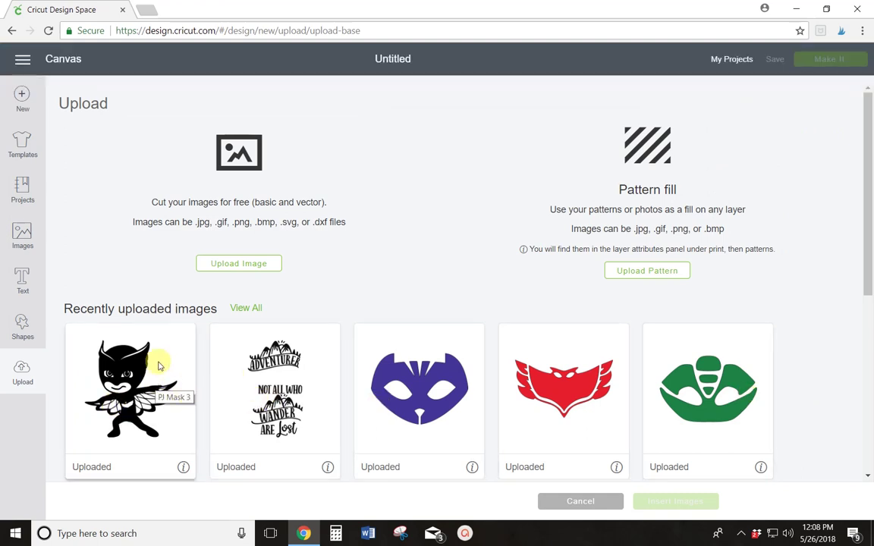
- Insert the PJ Mask 3 image onto the canvas as a 4.75 by 5.003 inch layer
left_click(125, 370)
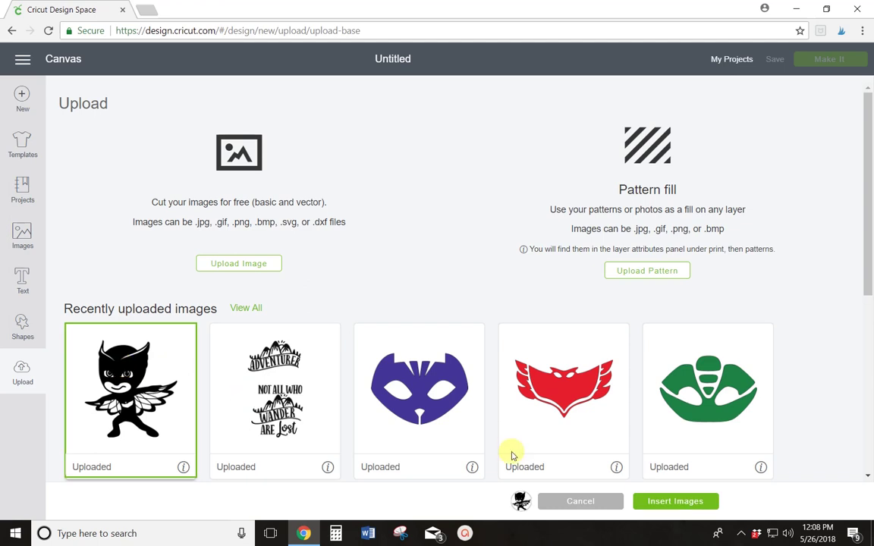
left_click(676, 501)
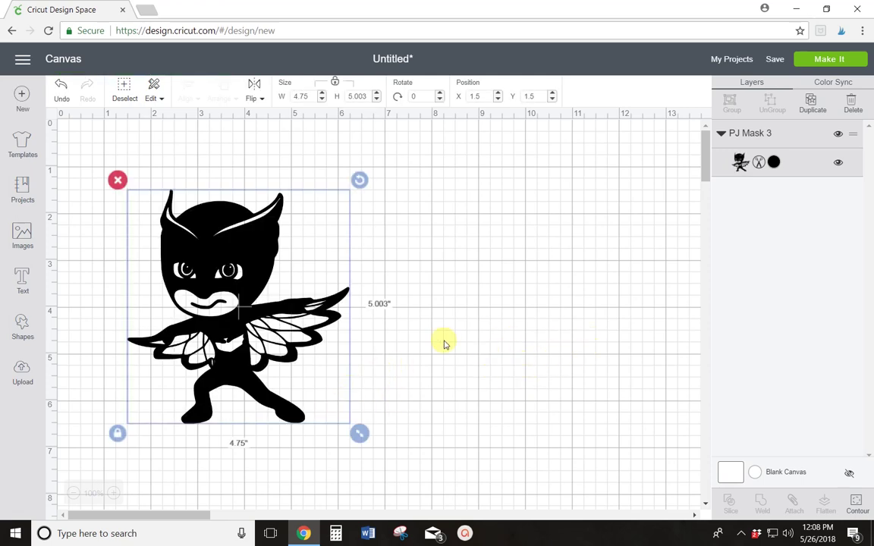
- Drag the Owlette image toward the mat's middle and colour it Very Berry red (#E6212E)
left_click_drag(228, 249, 409, 234)
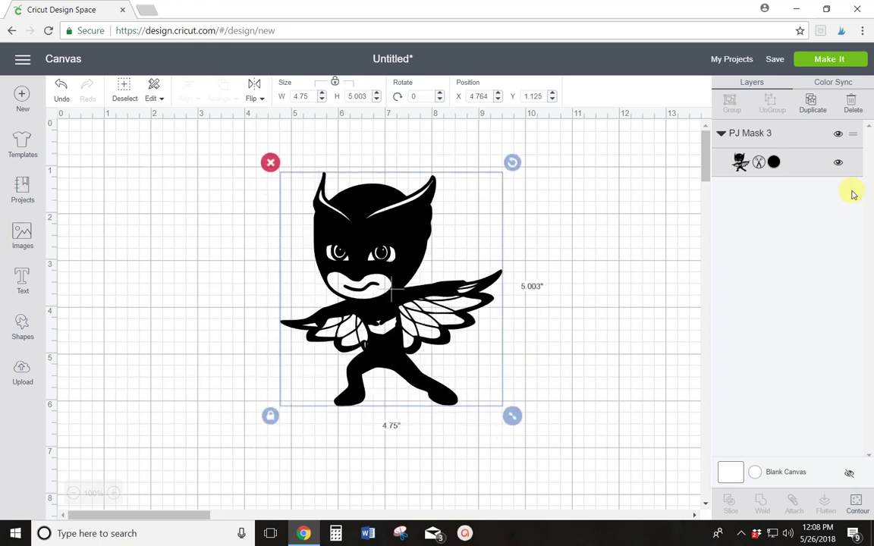
left_click(775, 163)
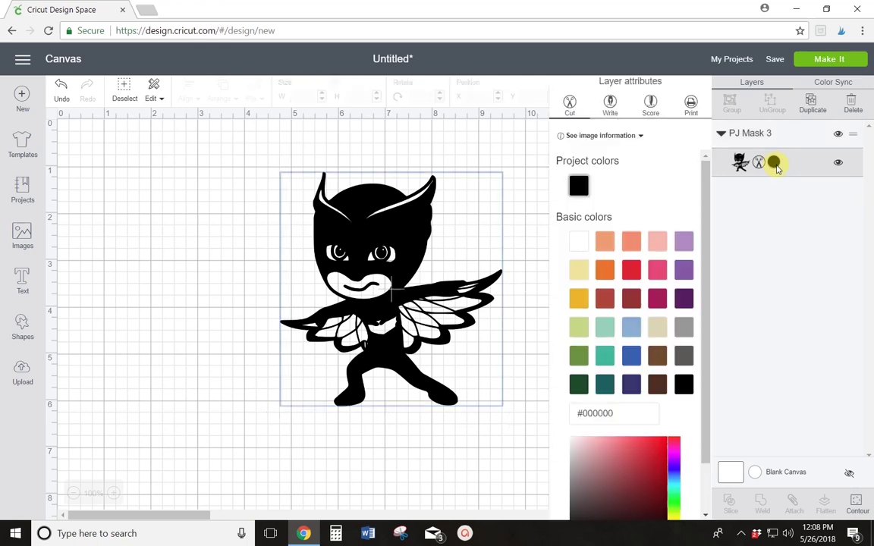
left_click(633, 278)
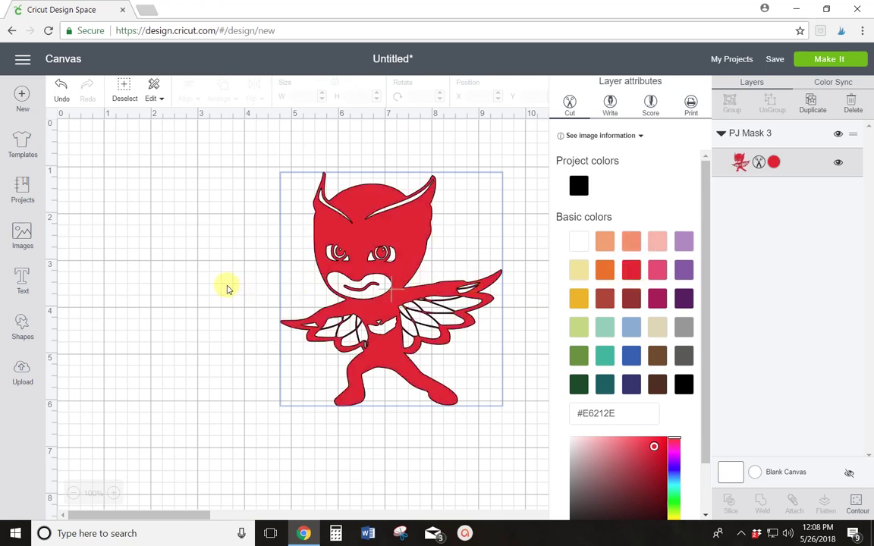
left_click(223, 286)
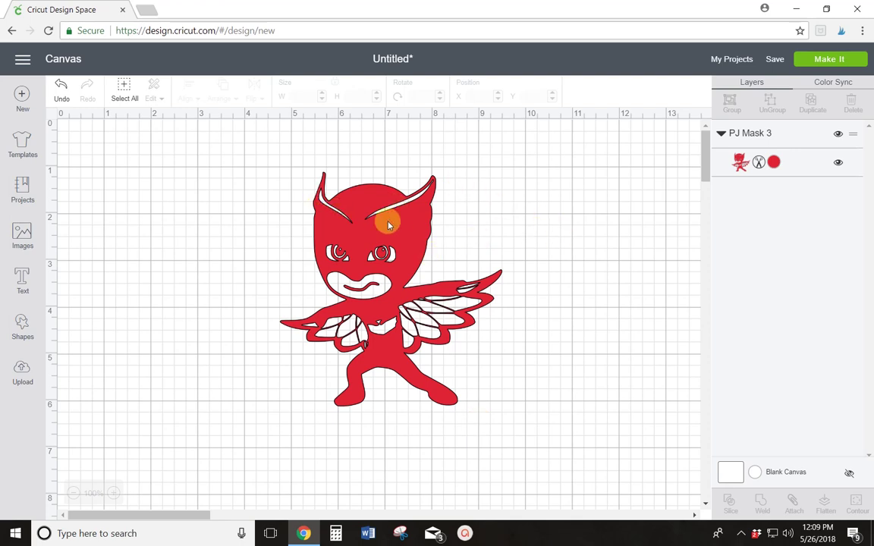
- Switch the PJ Mask 3 layer's attribute from Cut to Print
left_click(774, 162)
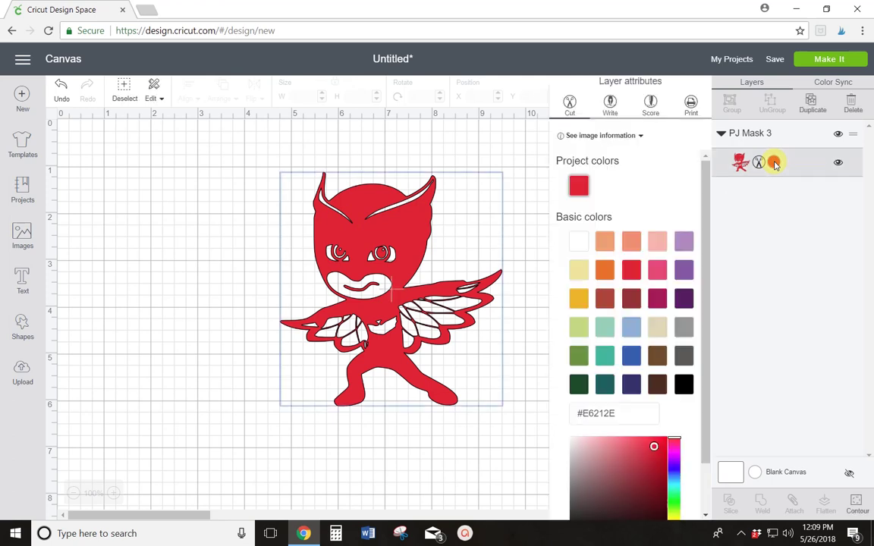
left_click(691, 104)
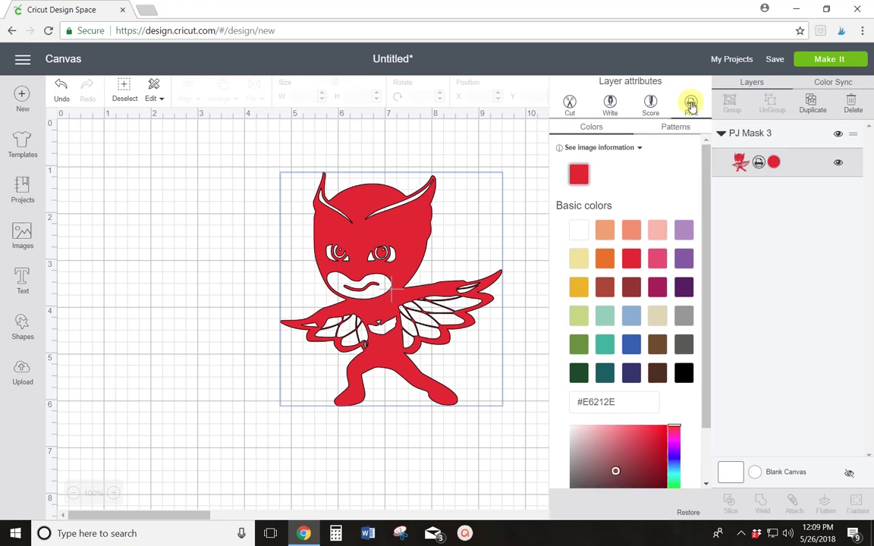
left_click(202, 293)
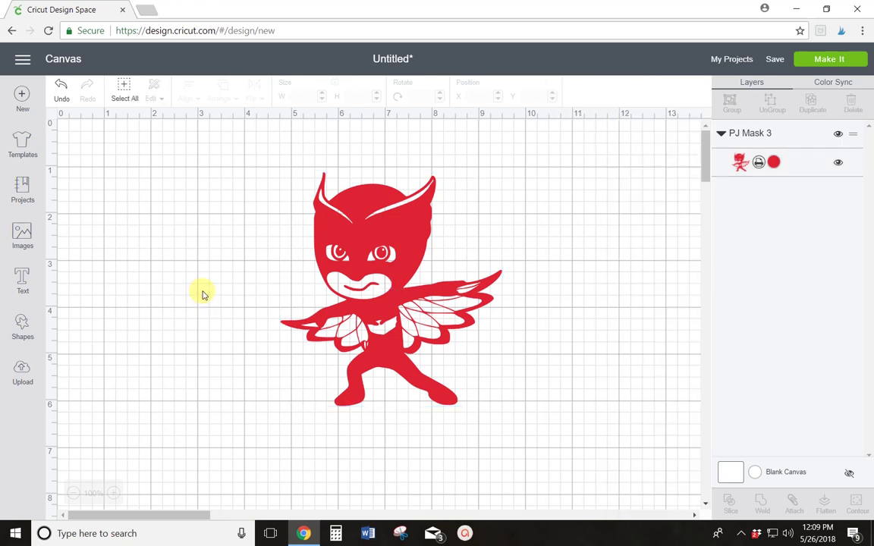